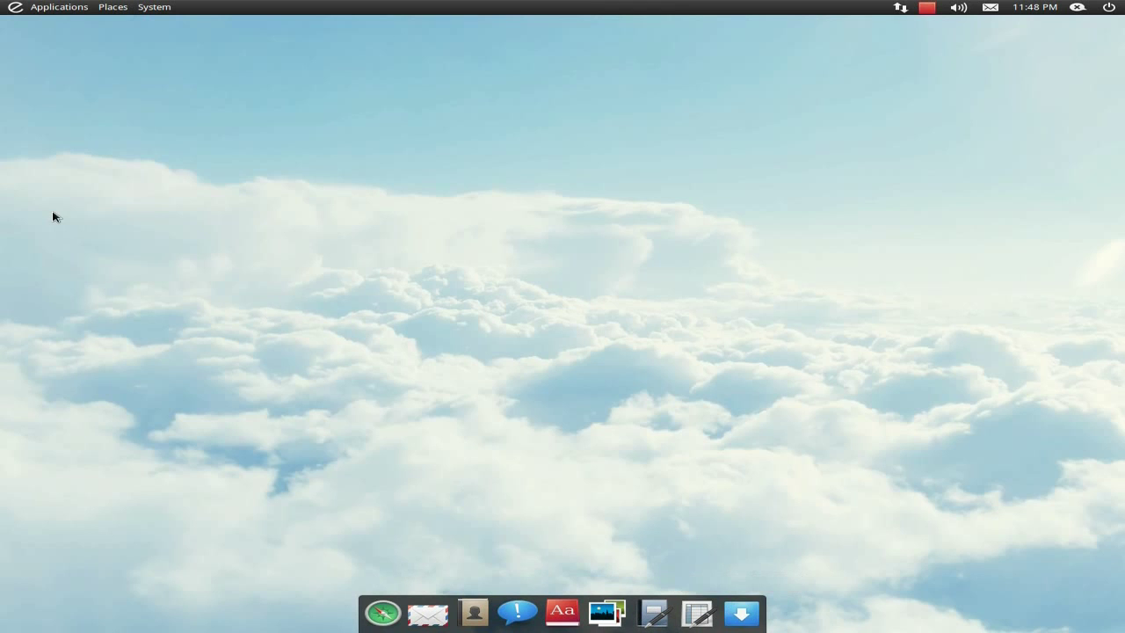
Open the AbiWord word processor and the Gnumeric spreadsheet to view their blank documents, and close both windows
left_click(52, 9)
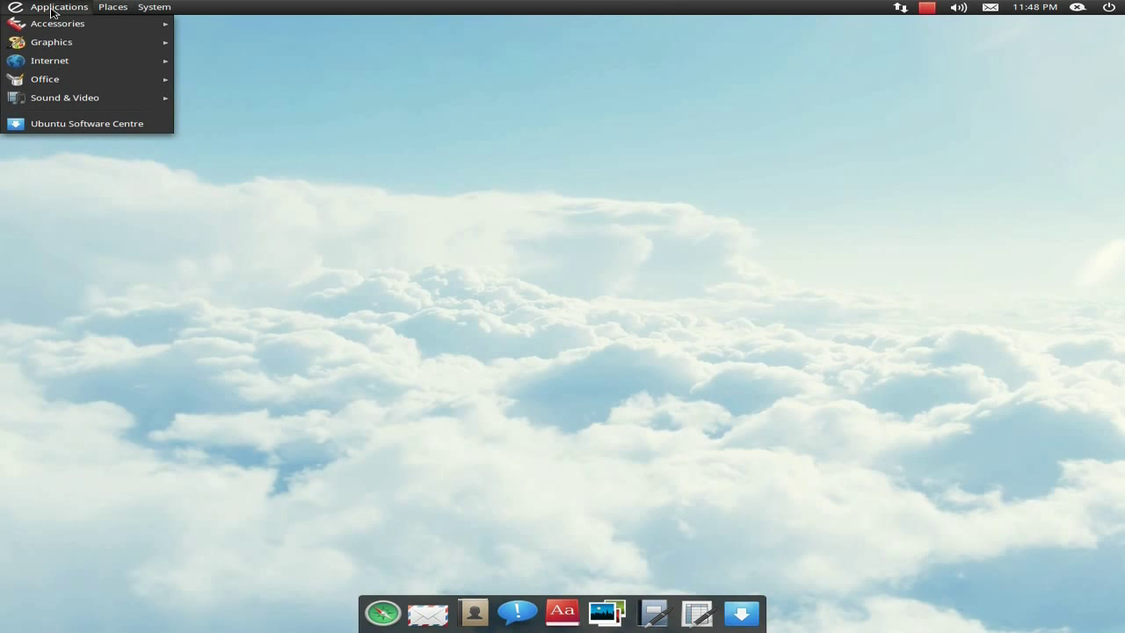
mouse_move(91, 27)
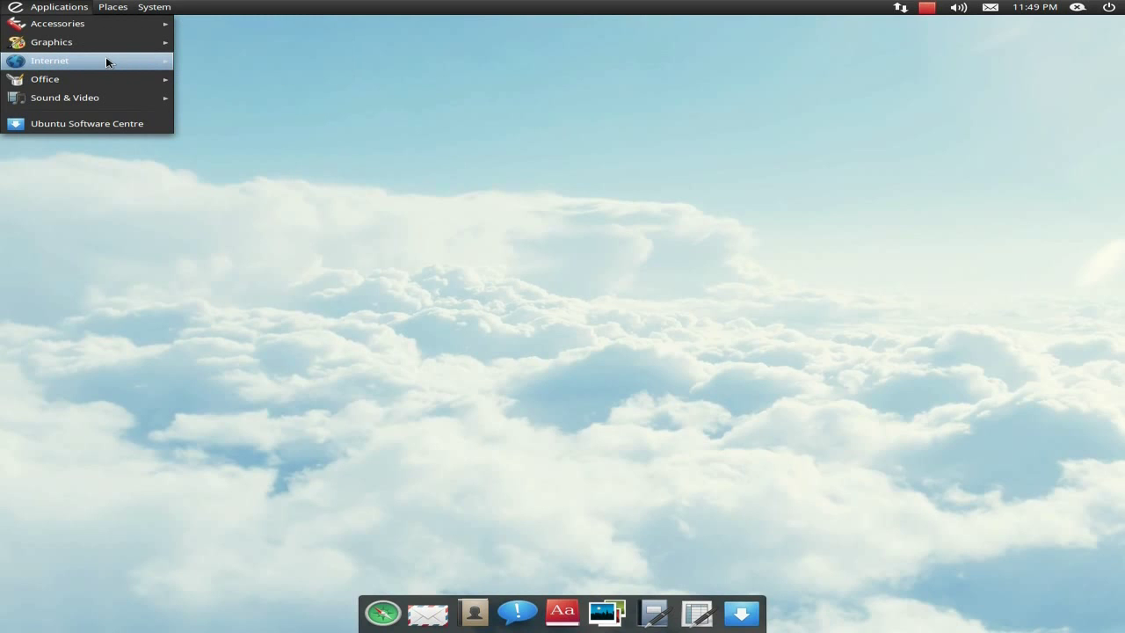
mouse_move(165, 63)
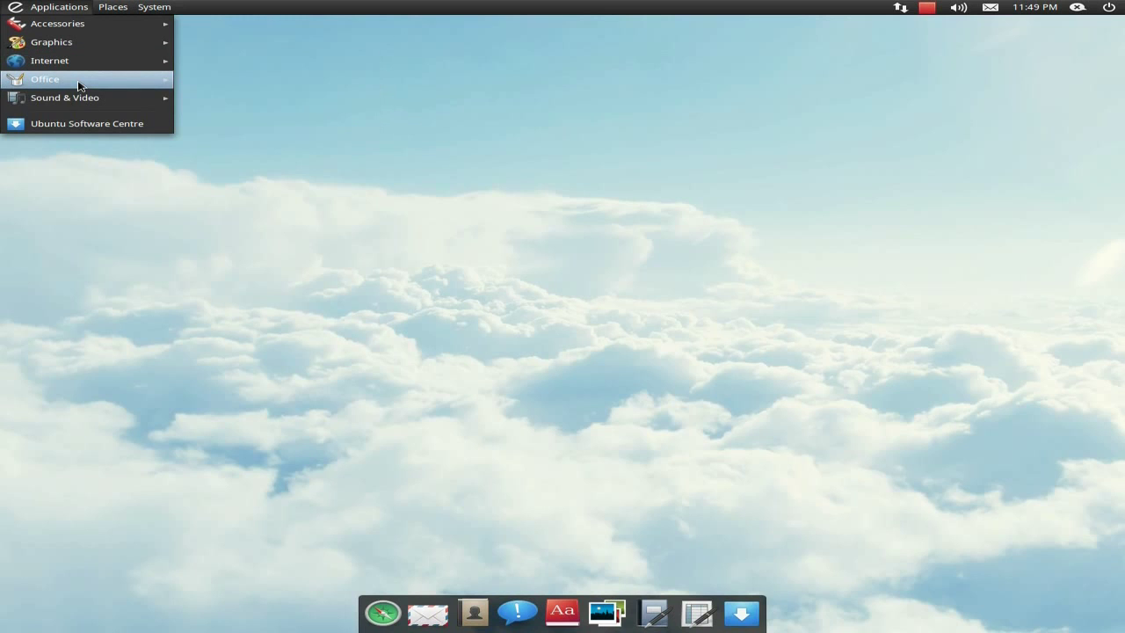
mouse_move(63, 81)
left_click(200, 78)
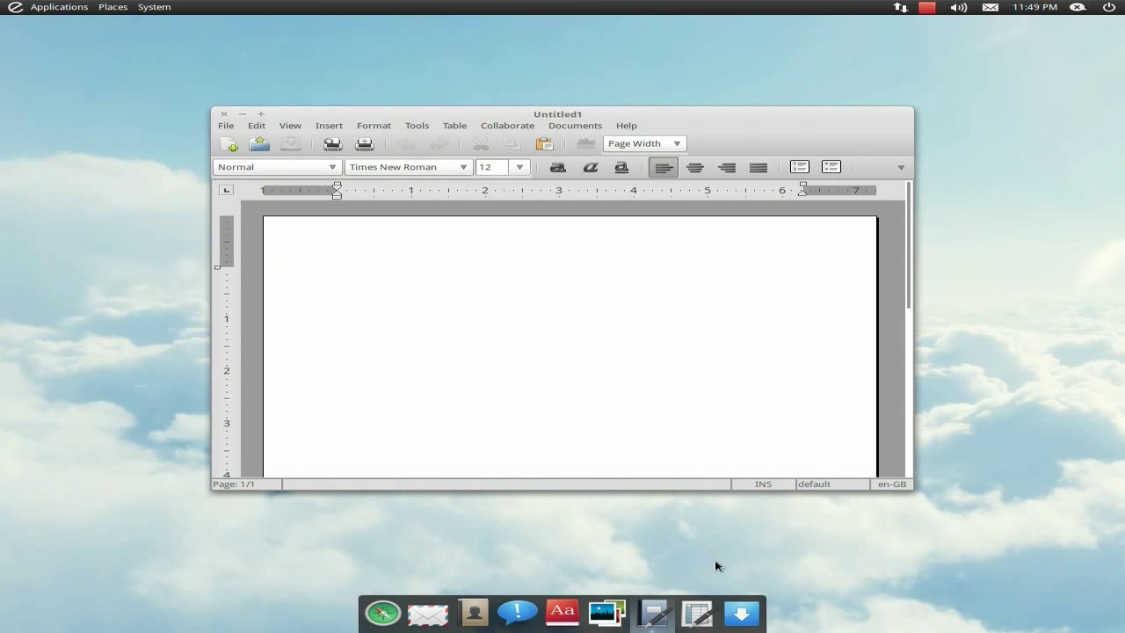
left_click(700, 615)
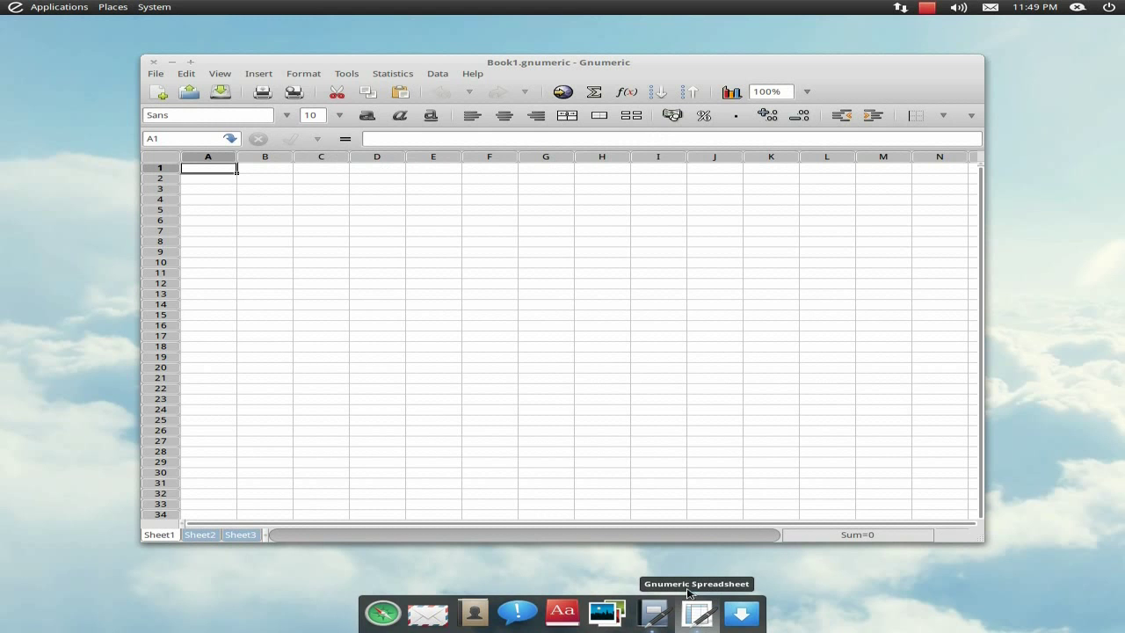
left_click(152, 65)
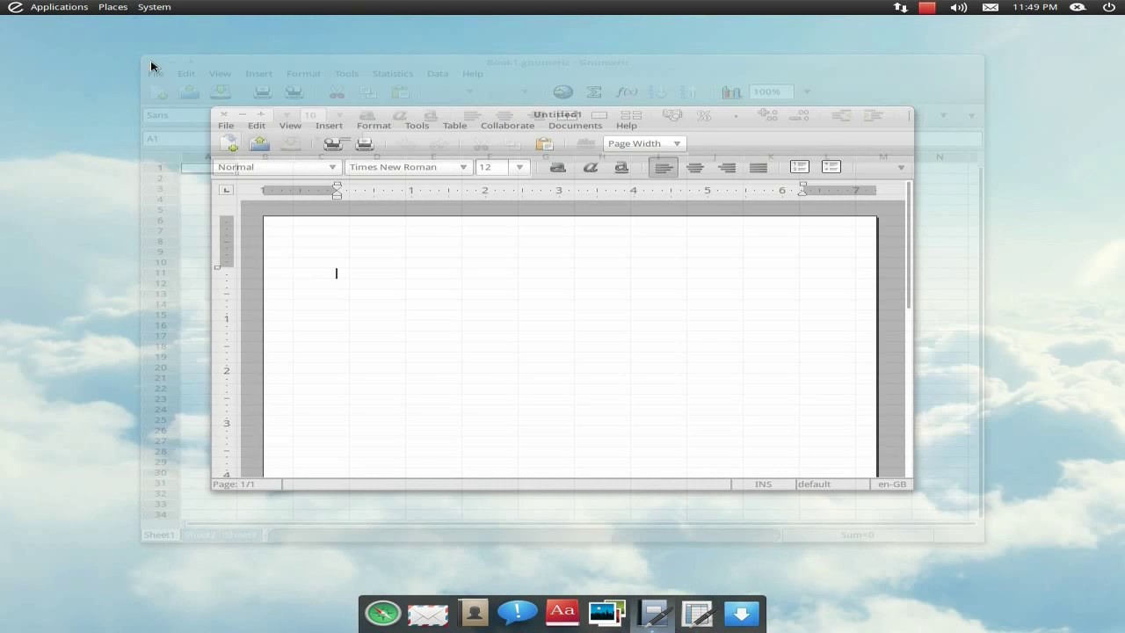
left_click(221, 116)
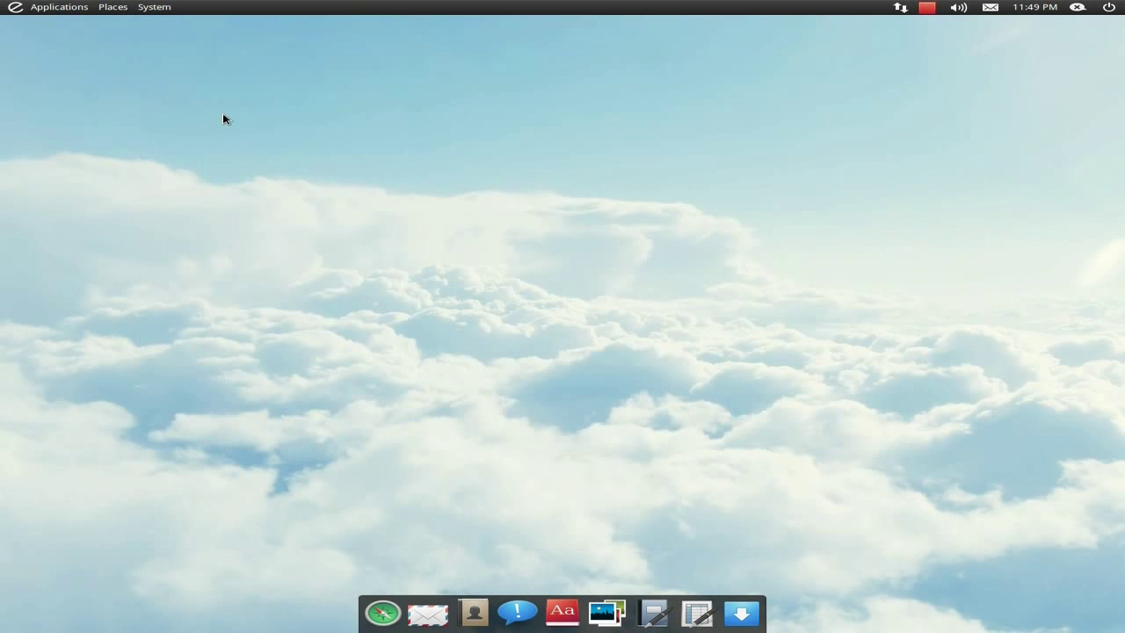
Launch Movie Player from the Sound & Video applications to view its interface, and close it
left_click(42, 11)
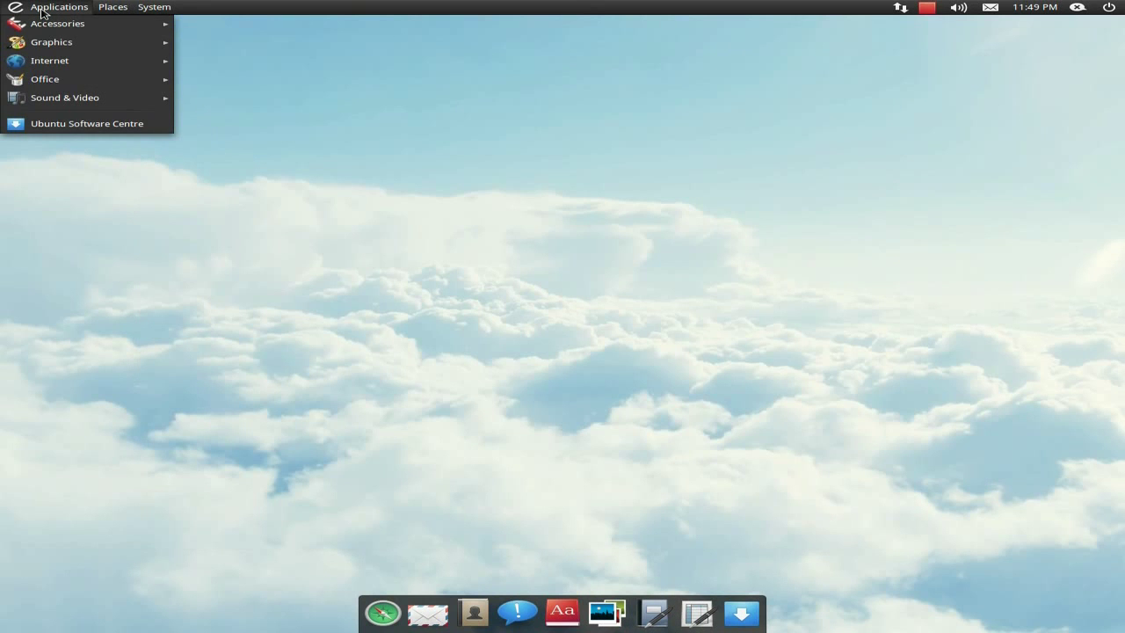
mouse_move(54, 101)
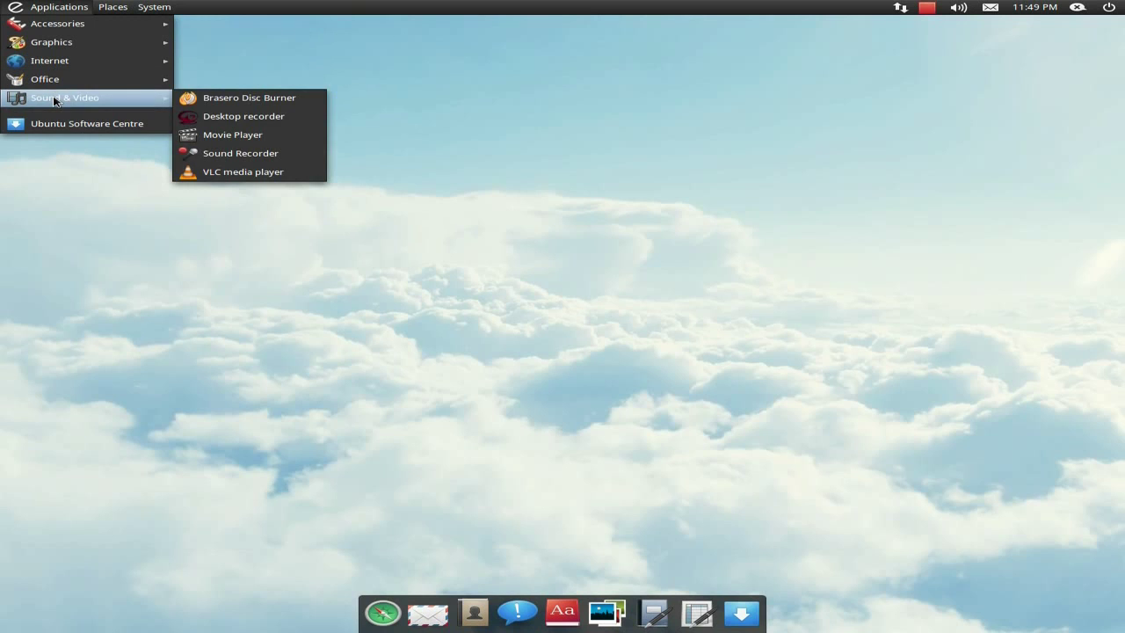
left_click(233, 135)
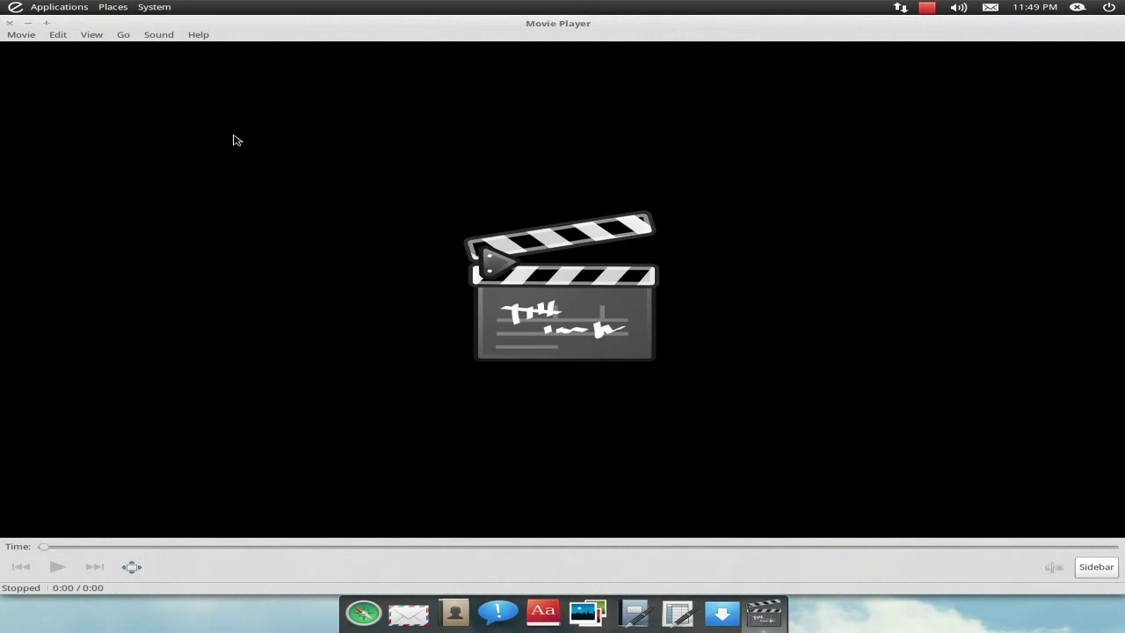
left_click(10, 24)
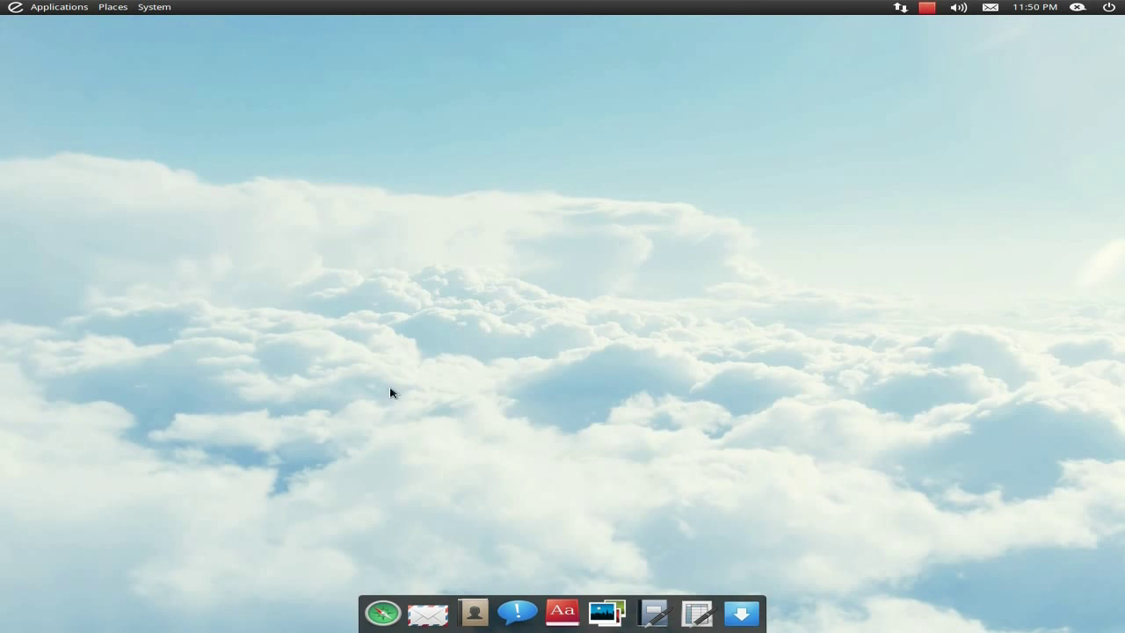
Open the Midori browser, view the direct downloads linked from the elementary homepage, and close that downloads page
left_click(382, 608)
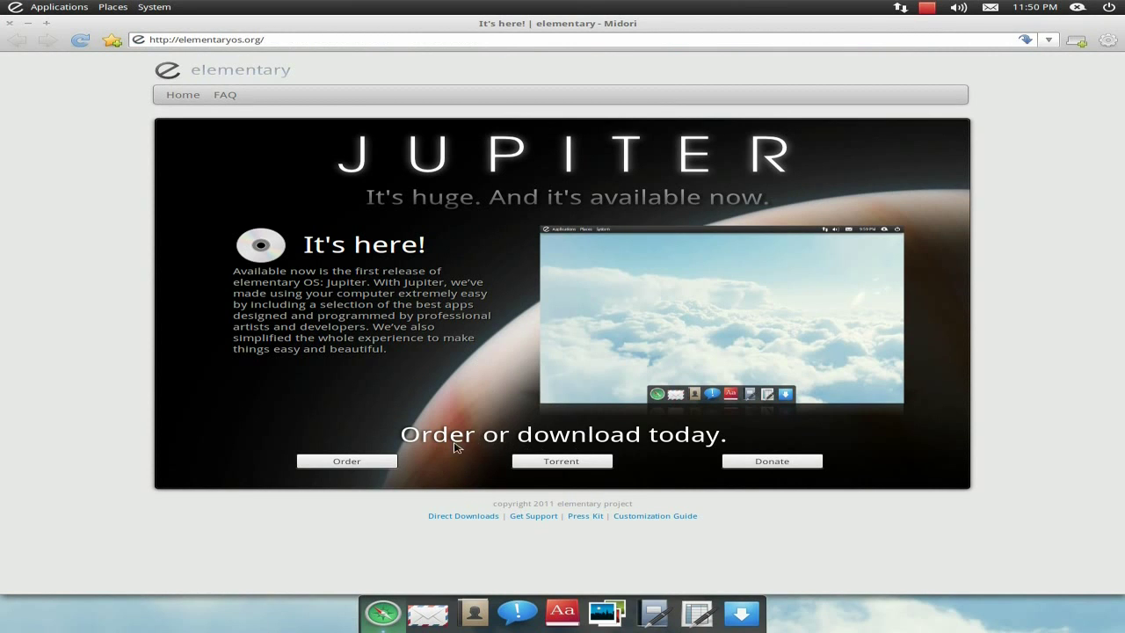
left_click(459, 516)
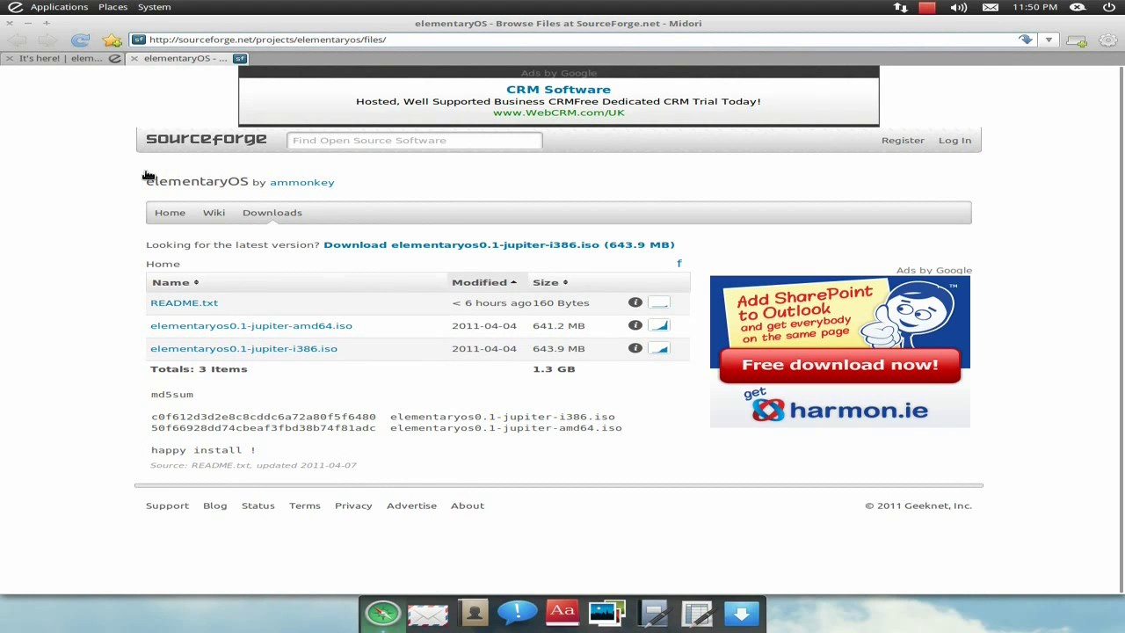
left_click(134, 58)
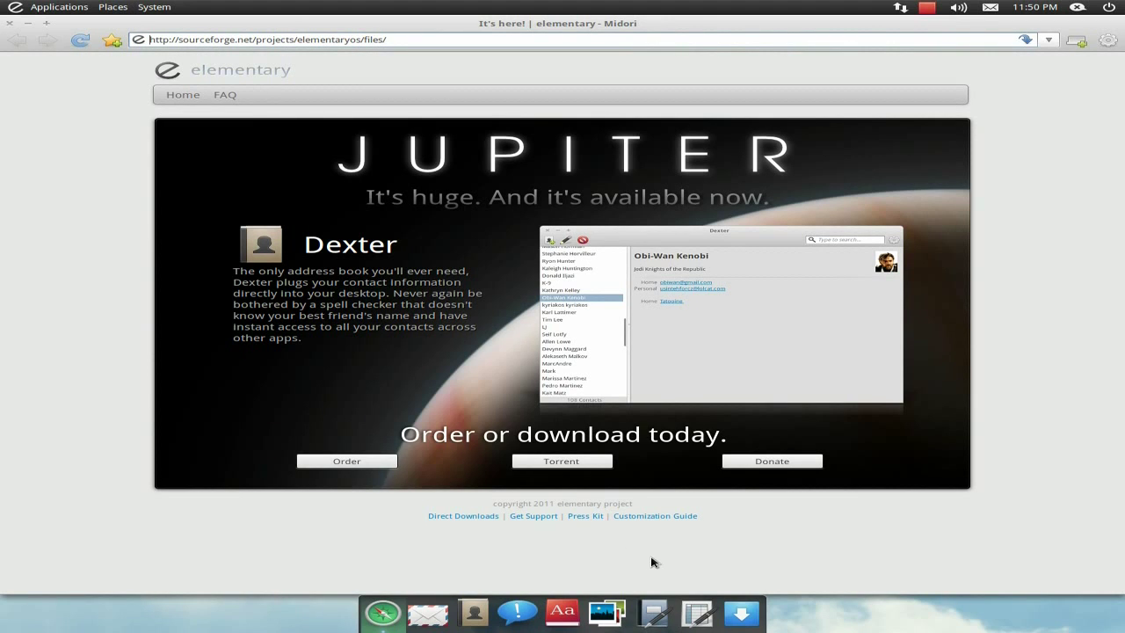
Open the Customization Guide PDF from the elementary site, read through its first page in a maximized window, and close it
left_click(657, 516)
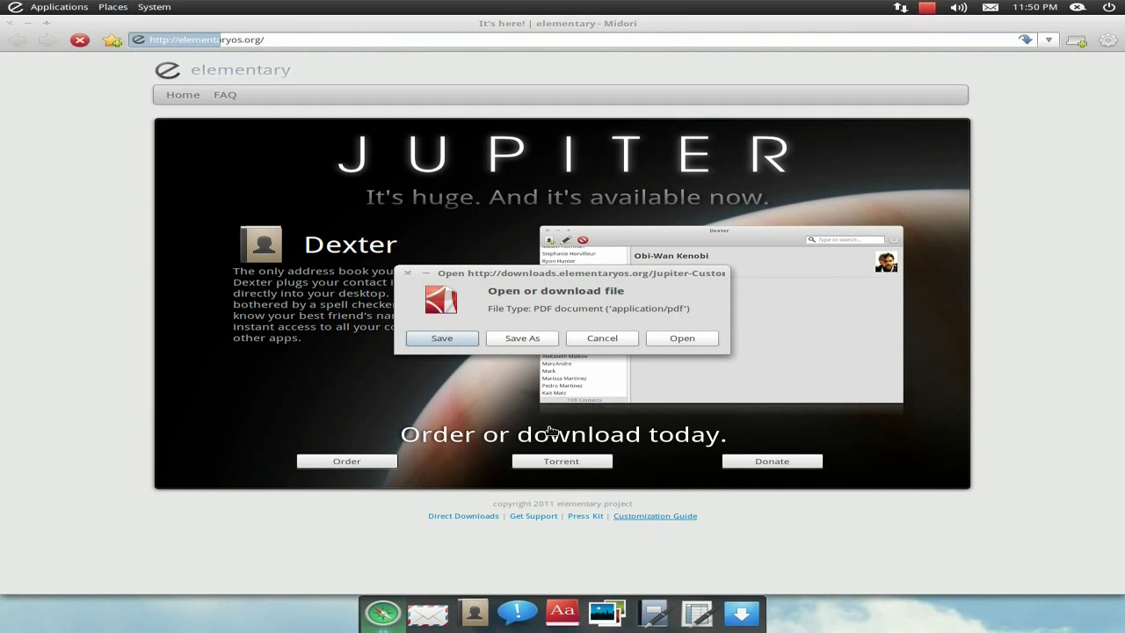
left_click(682, 338)
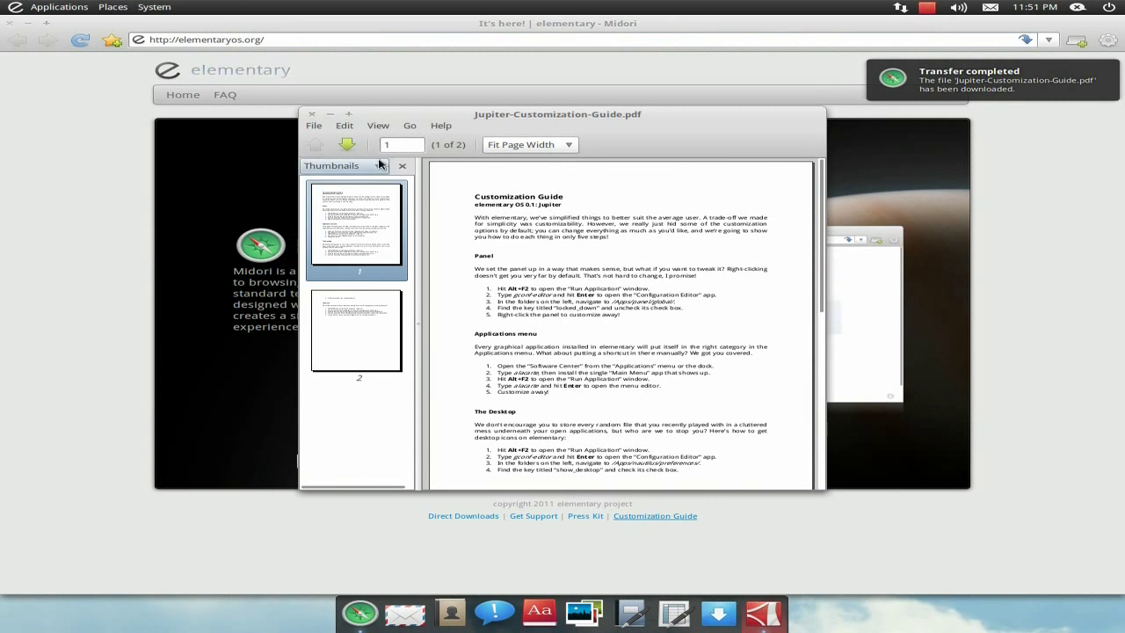
left_click(348, 114)
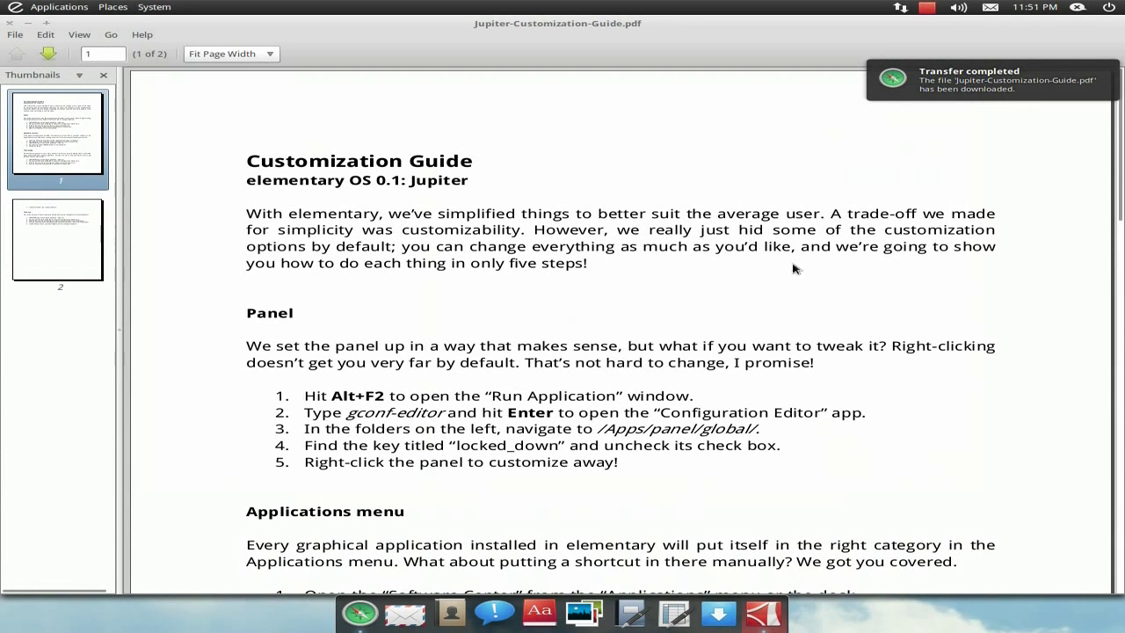
scroll(932, 306, "down", 1)
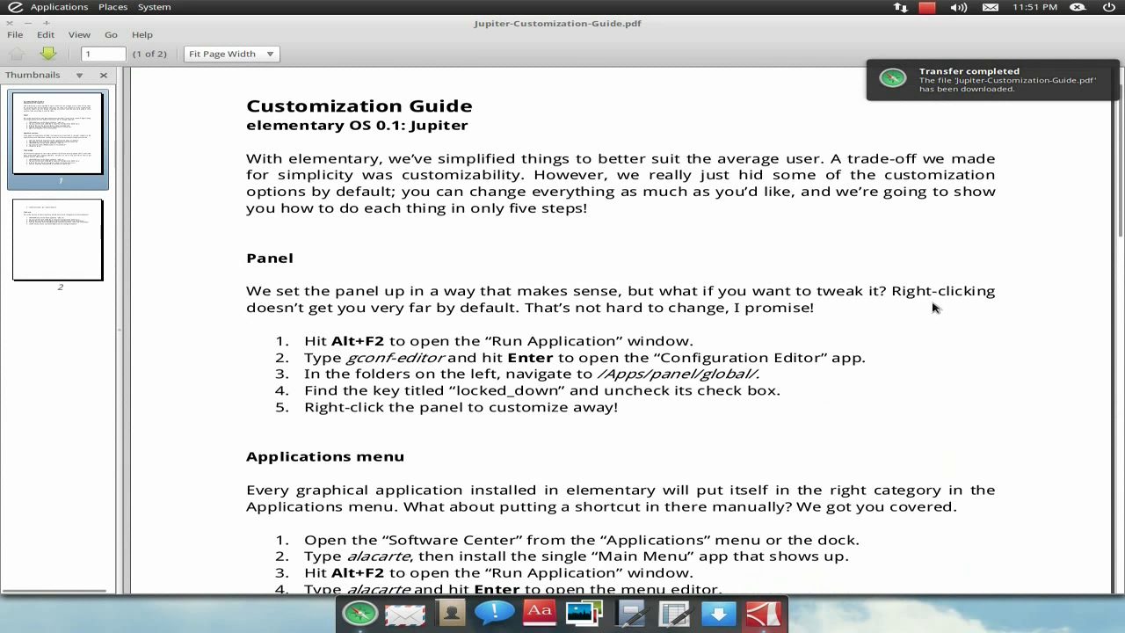
scroll(934, 306, "down", 2)
scroll(857, 308, "down", 1)
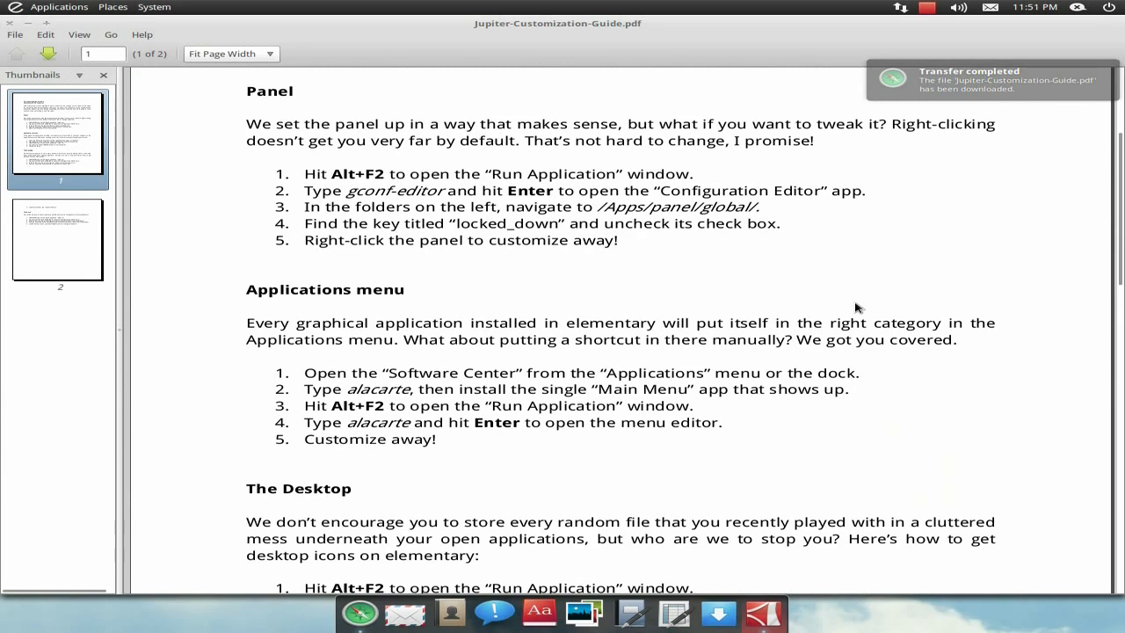
scroll(857, 308, "down", 3)
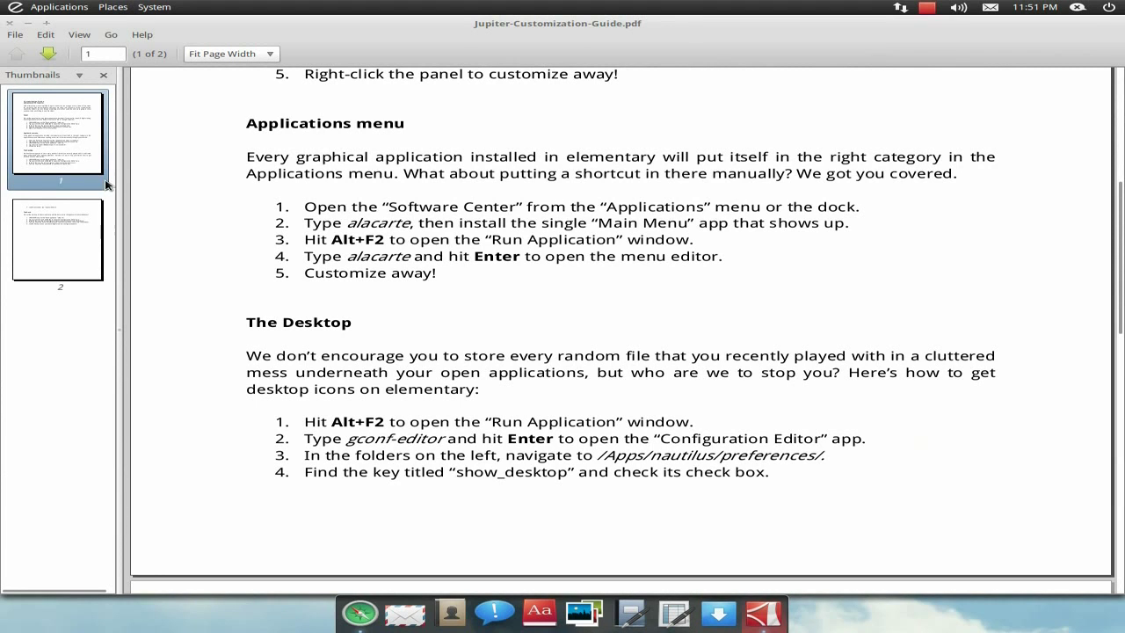
left_click(9, 23)
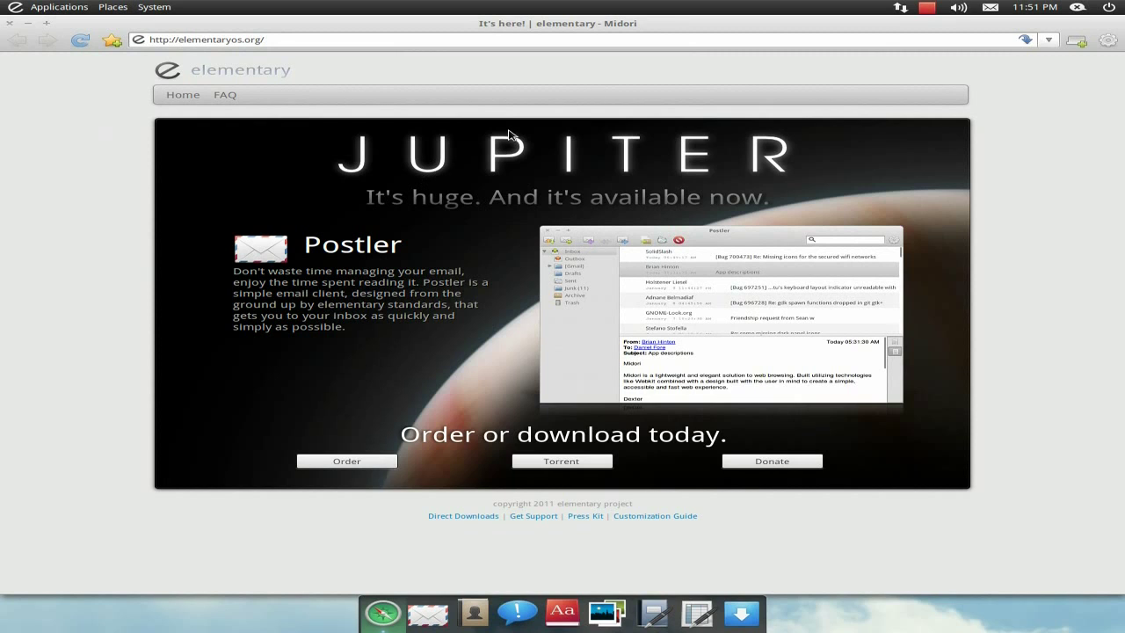
Search for "youtube" in a new browser tab and open the official YouTube site from the results
left_click(1076, 39)
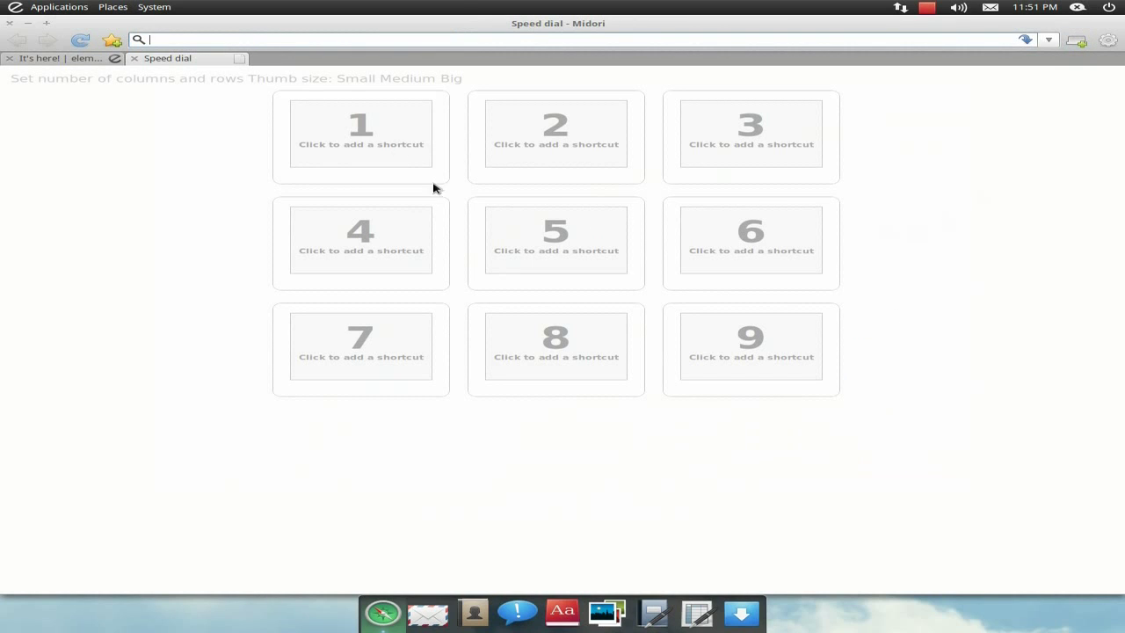
type("you")
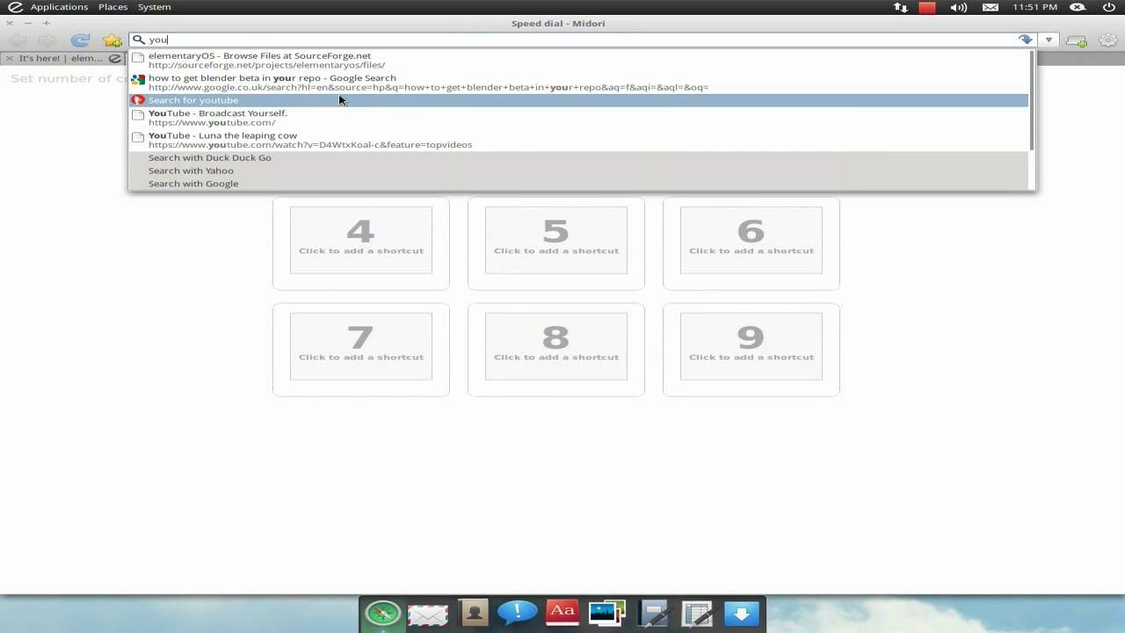
type("tube")
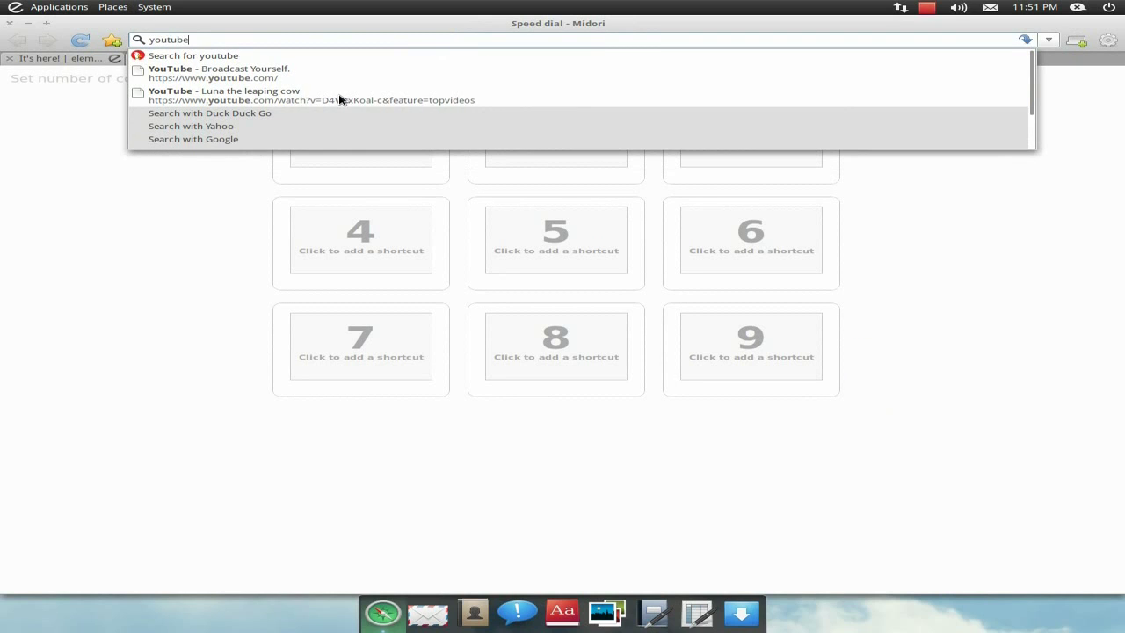
key("Escape")
key("Return")
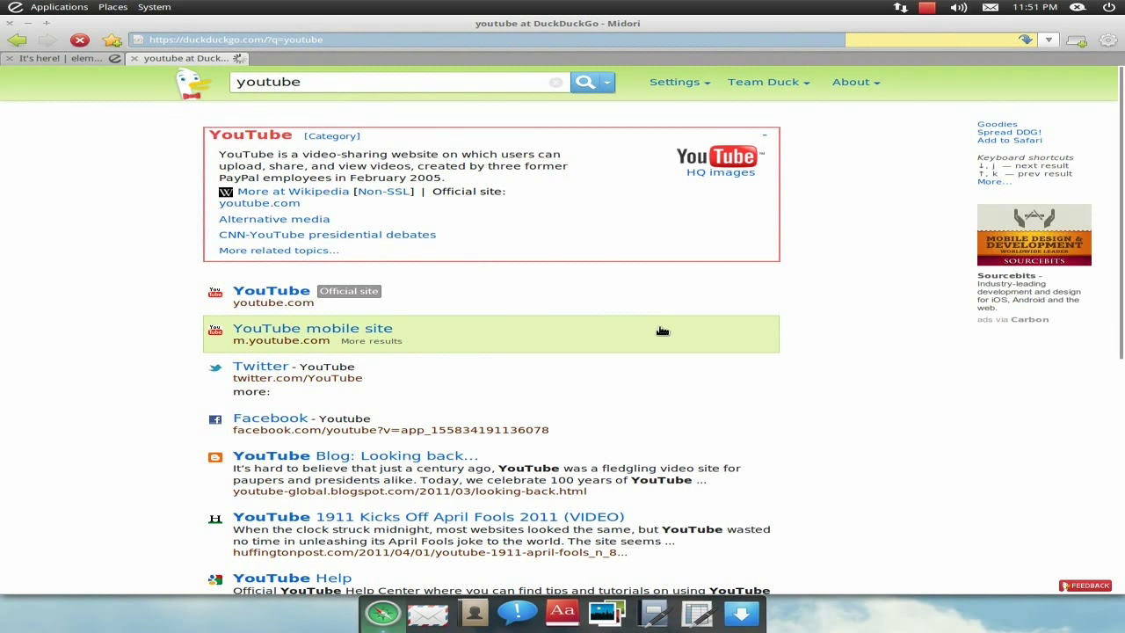
left_click(267, 327)
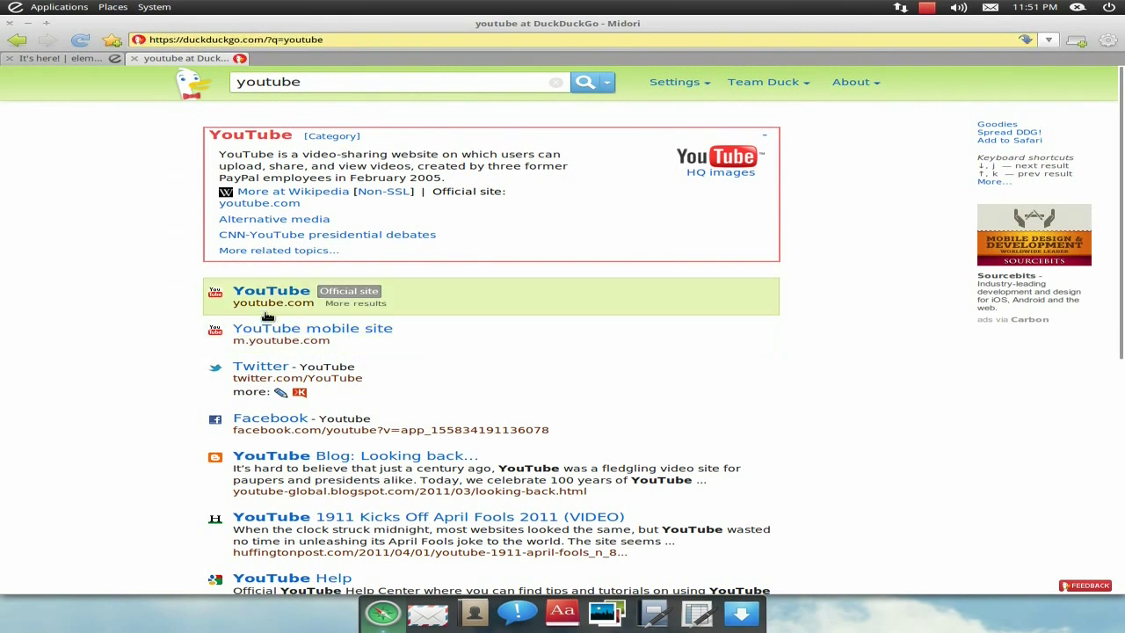
left_click(272, 294)
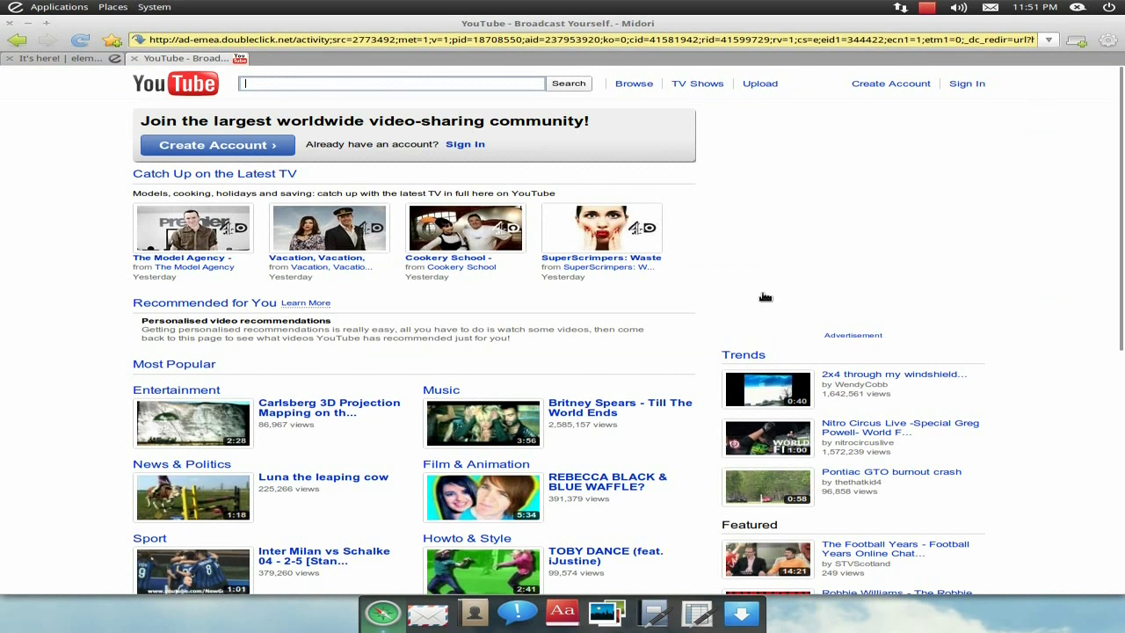
Look over the YouTube homepage and search the site for "sneekylinux"
scroll(705, 298, "down", 2)
scroll(683, 298, "down", 3)
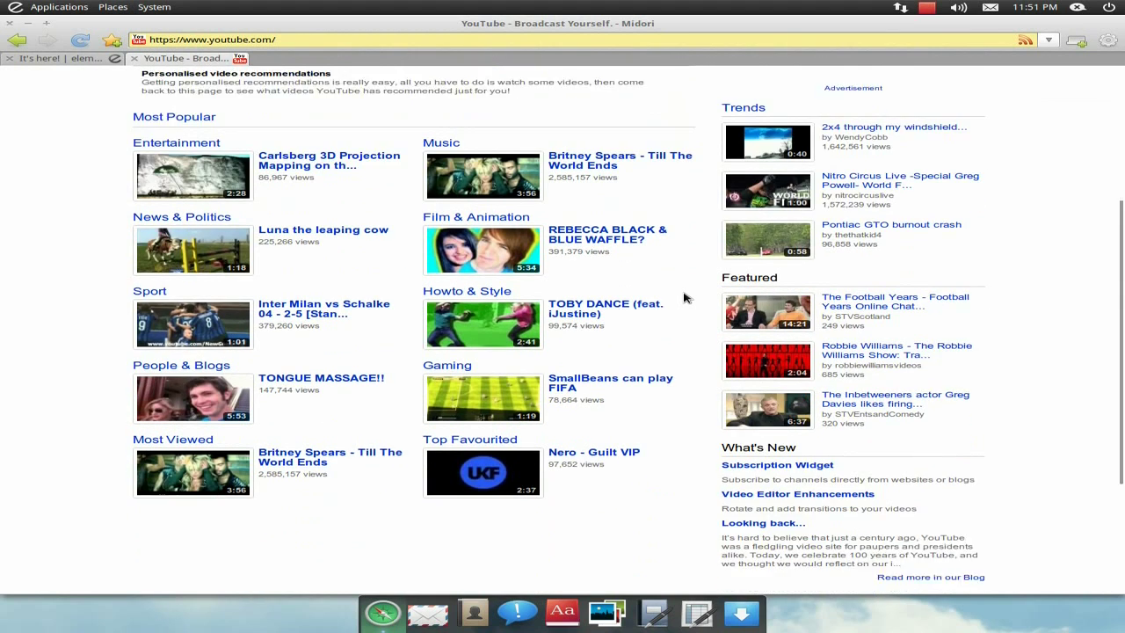
scroll(680, 297, "up", 6)
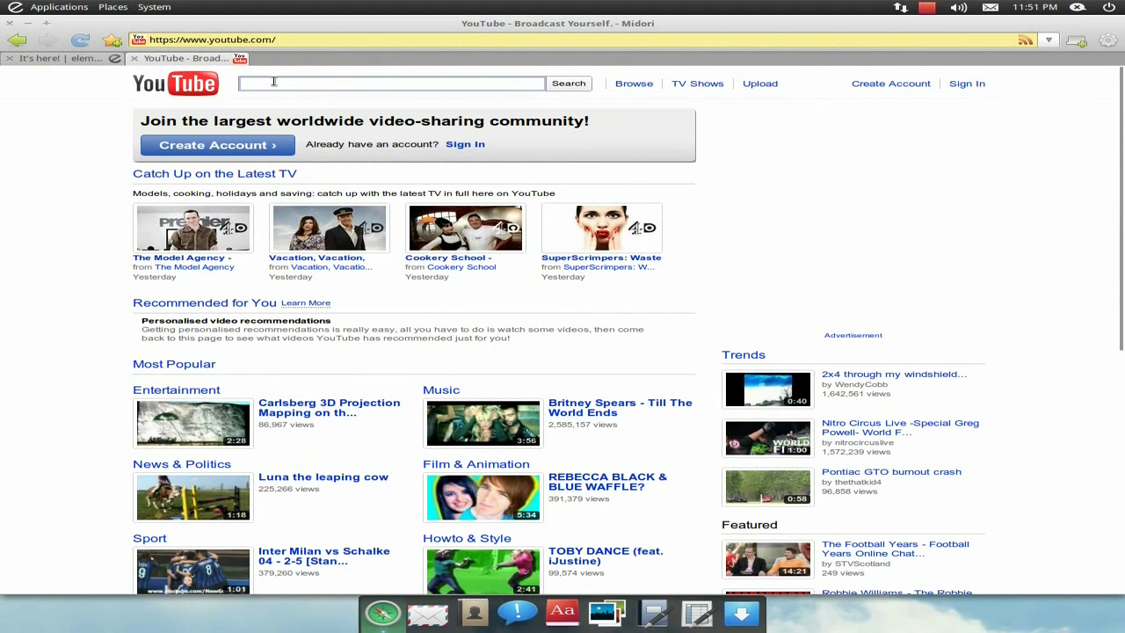
type("ee")
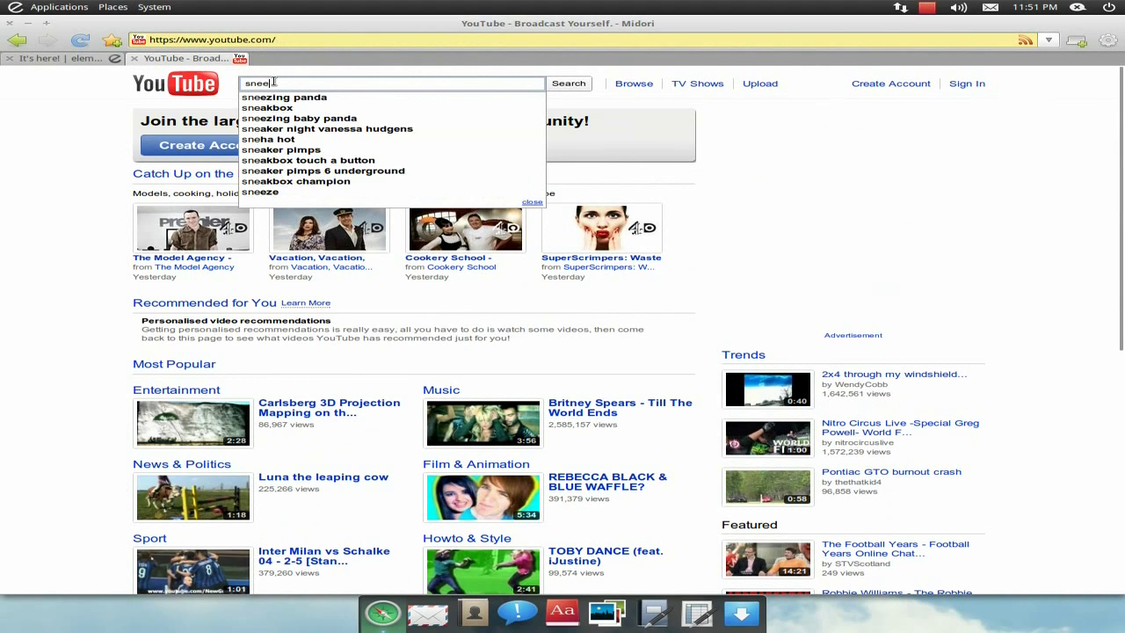
type("kylinux")
key("Return")
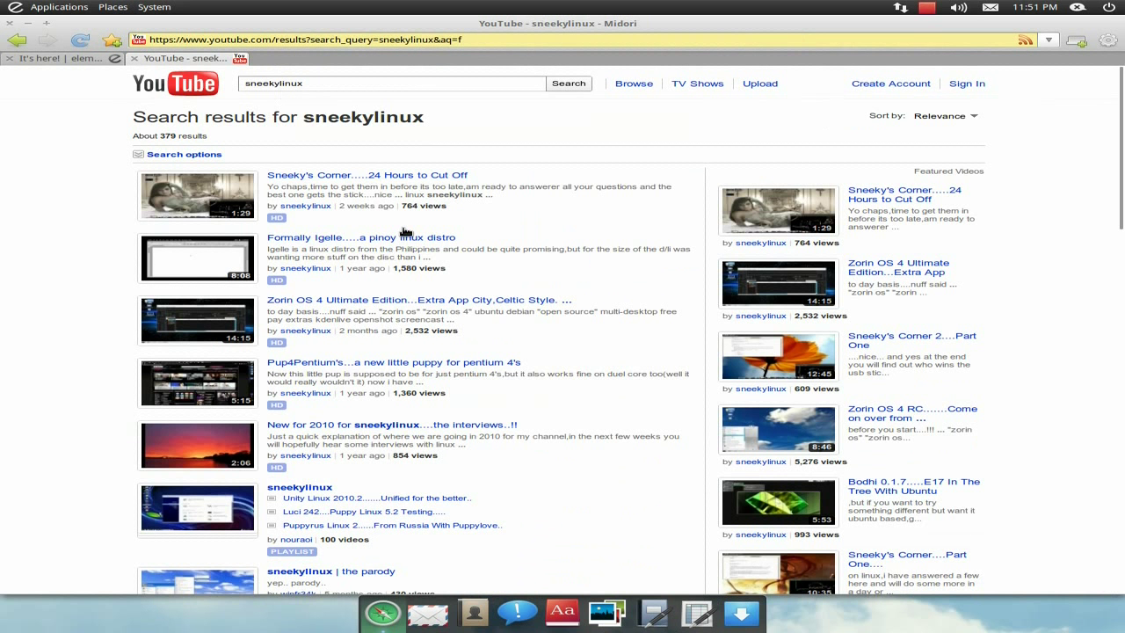
Play the "Zorin OS 4 Ultimate Edition...Extra App City,Celtic Style" video from the search results, and close the browser
scroll(567, 237, "down", 1)
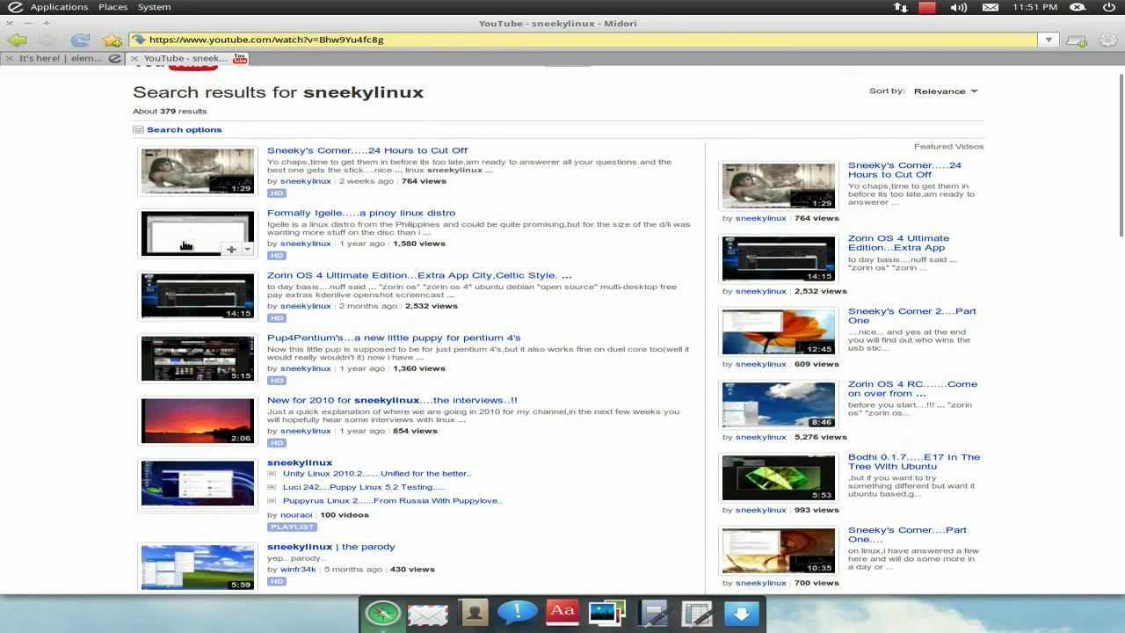
left_click(185, 291)
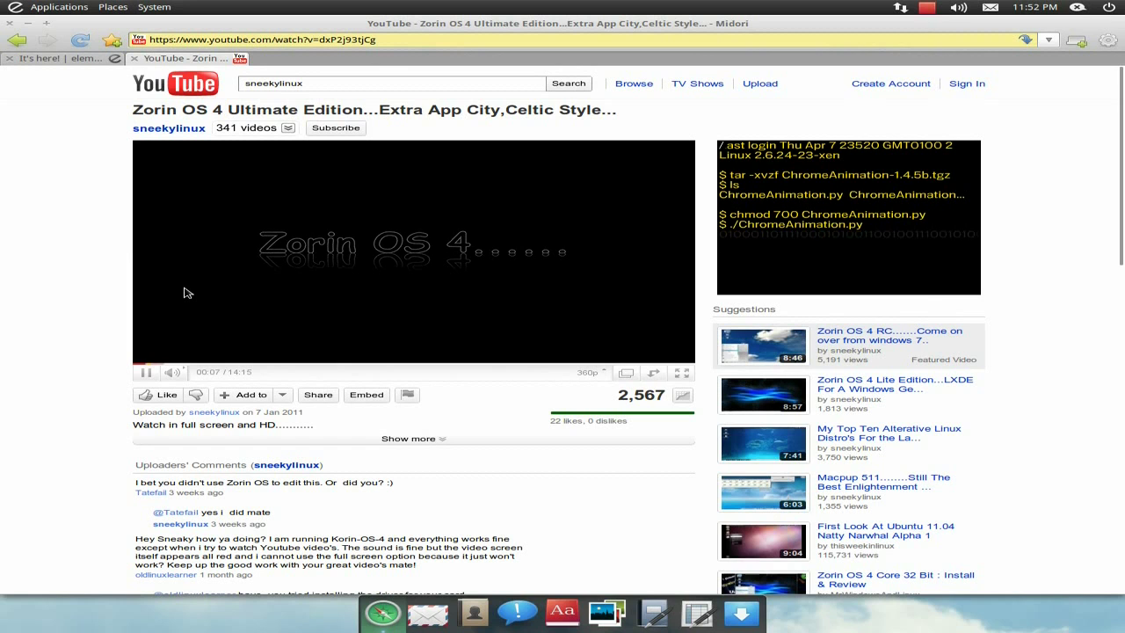
left_click(9, 25)
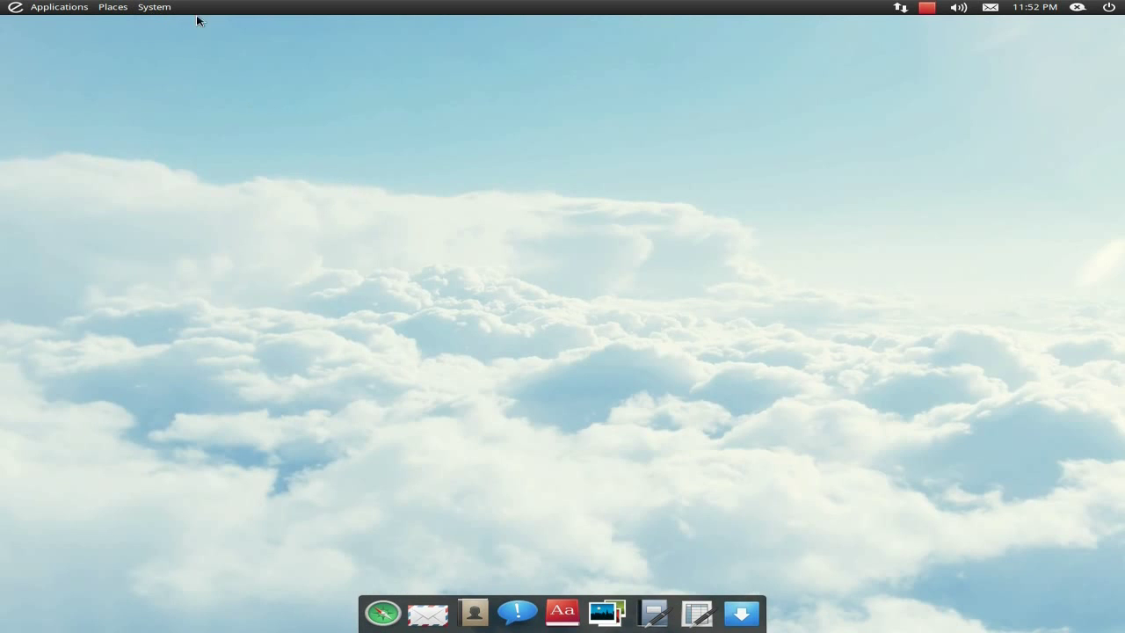
Open AbiWord and Gnumeric to view their blank document and spreadsheet windows, and close both programs
left_click(651, 612)
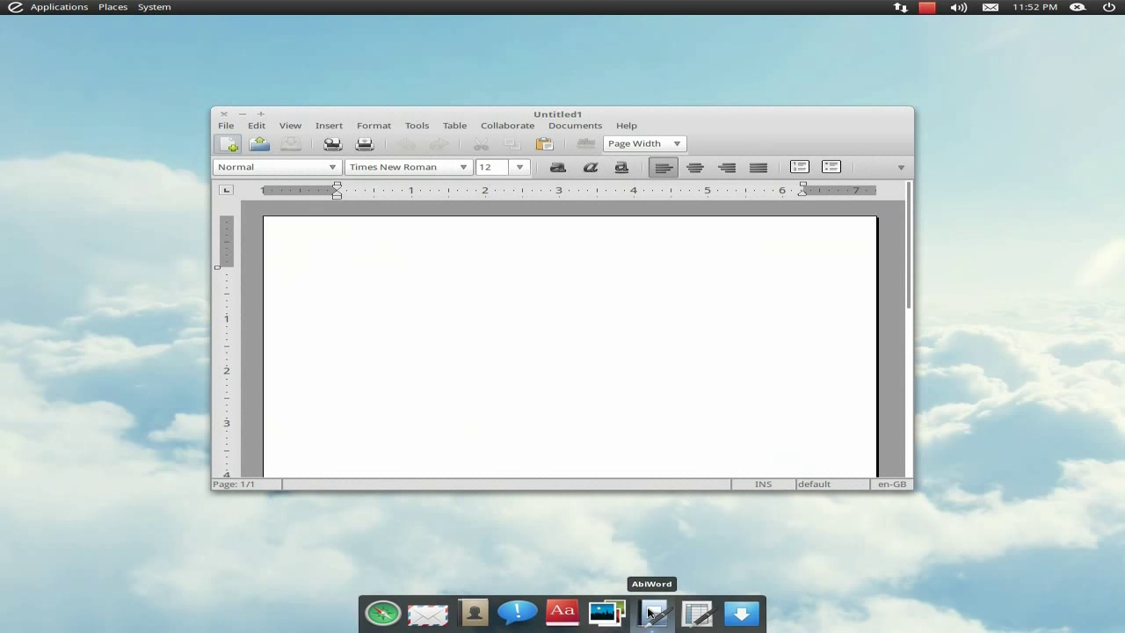
left_click(697, 616)
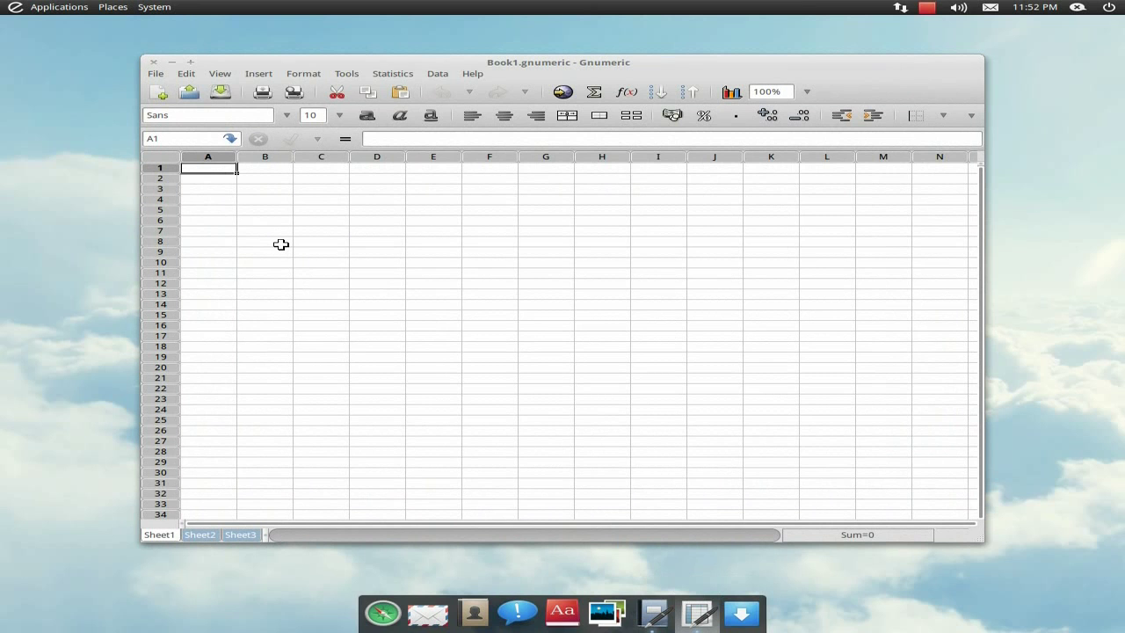
left_click(153, 63)
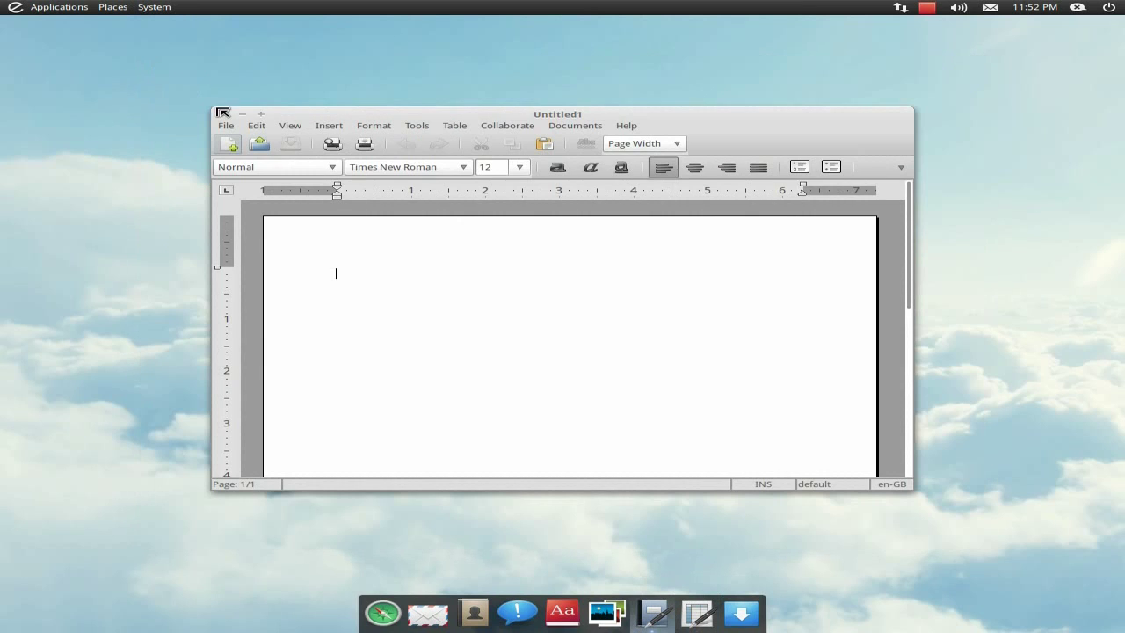
left_click(222, 113)
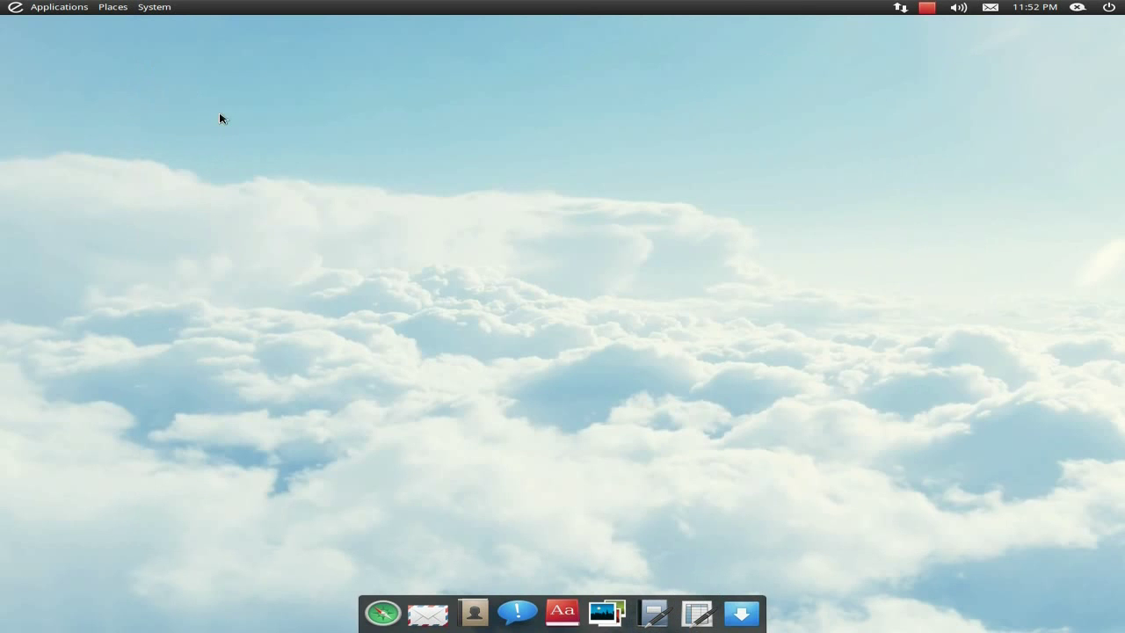
Install the game Suspended Sentence from Ubuntu Software Centre, authenticating with the account password, and close the software centre
left_click(744, 613)
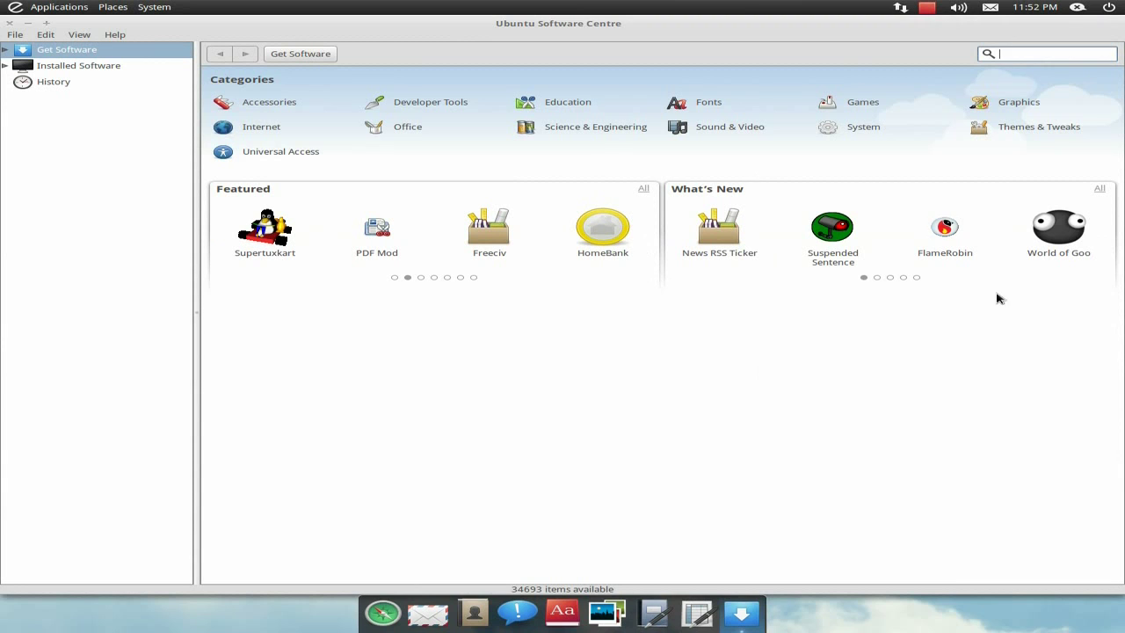
left_click(835, 231)
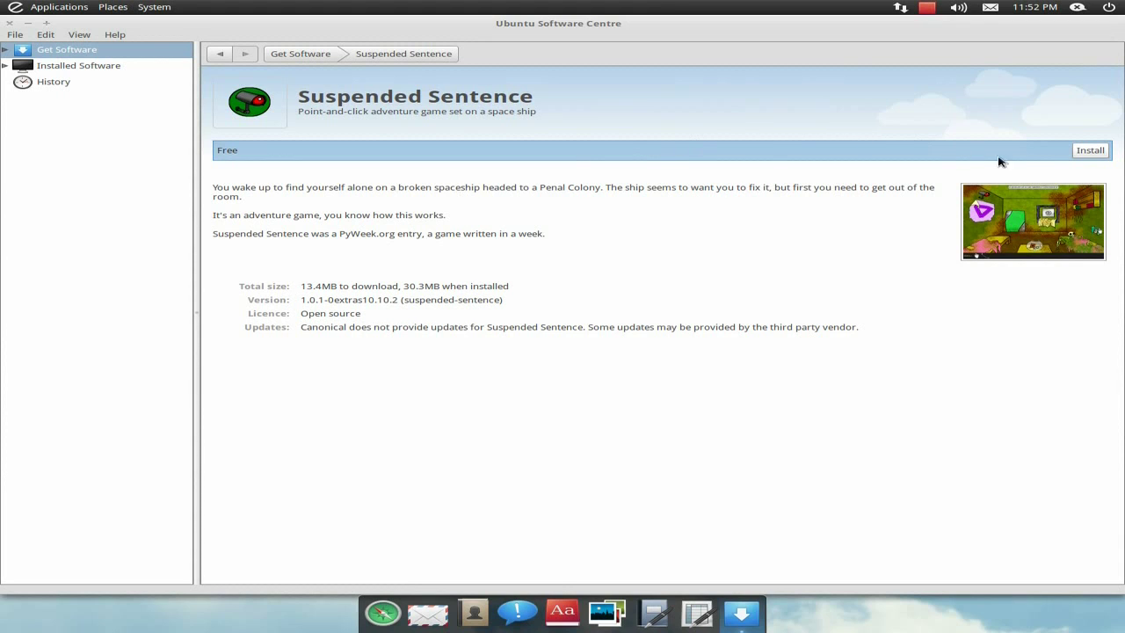
left_click(1090, 151)
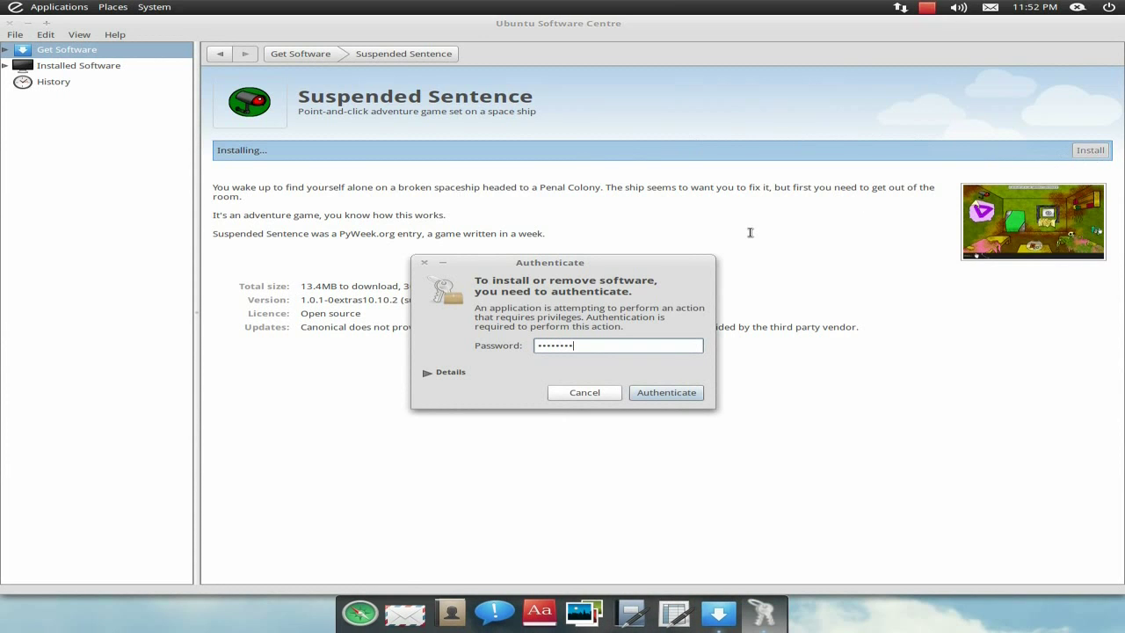
key("Return")
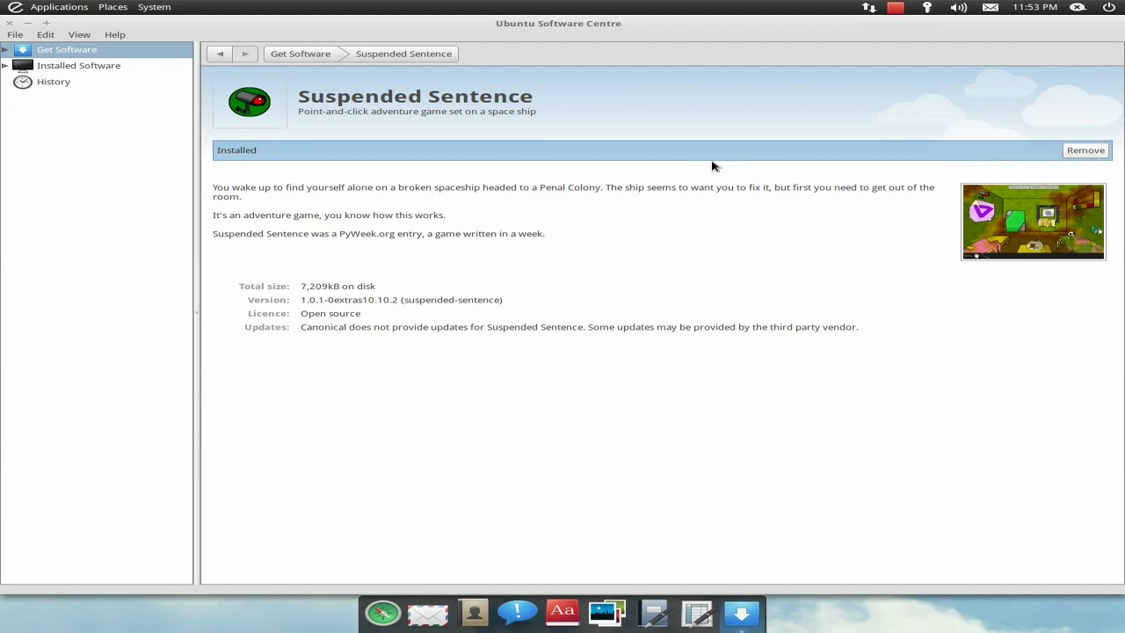
left_click(9, 24)
Launch Suspended Sentence from the installed games, start playing to view its opening scene, and close the game
left_click(55, 8)
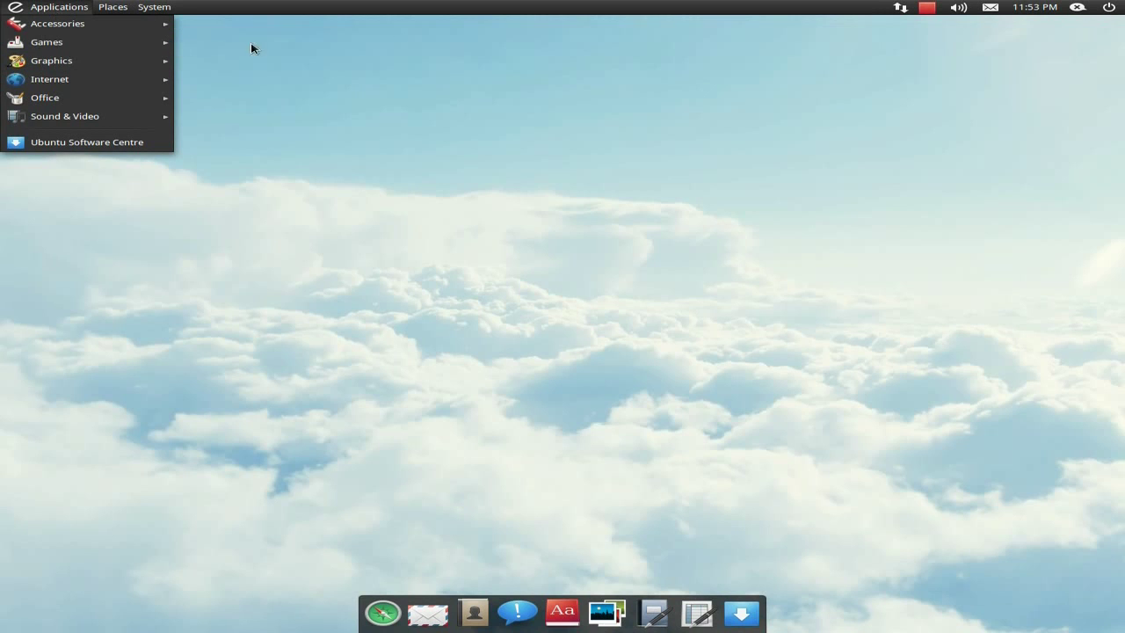
mouse_move(151, 49)
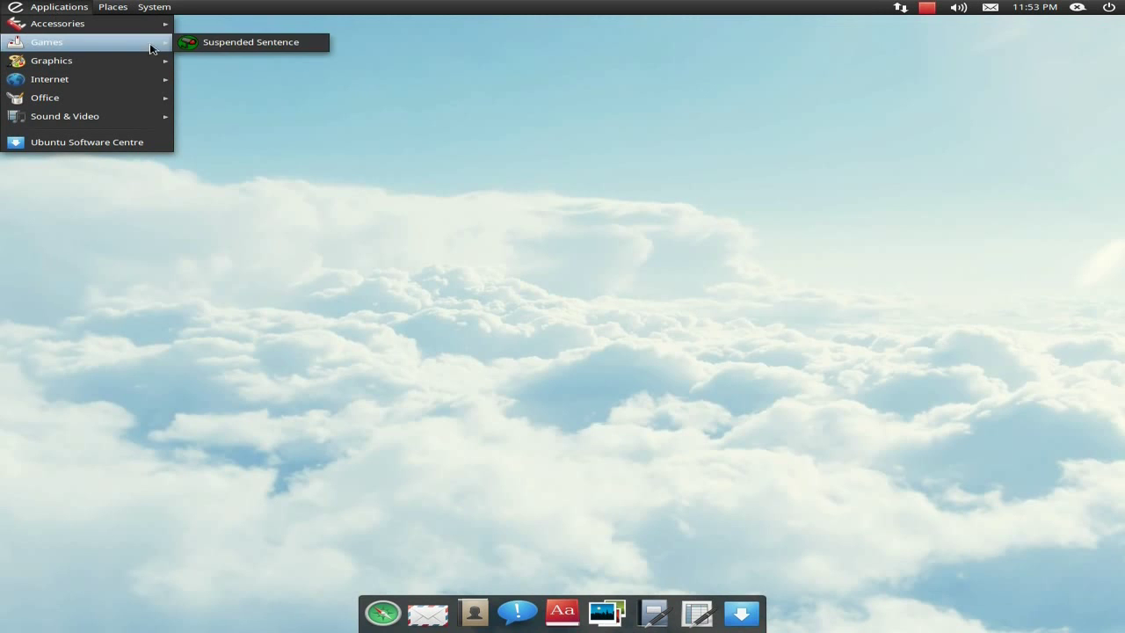
left_click(227, 48)
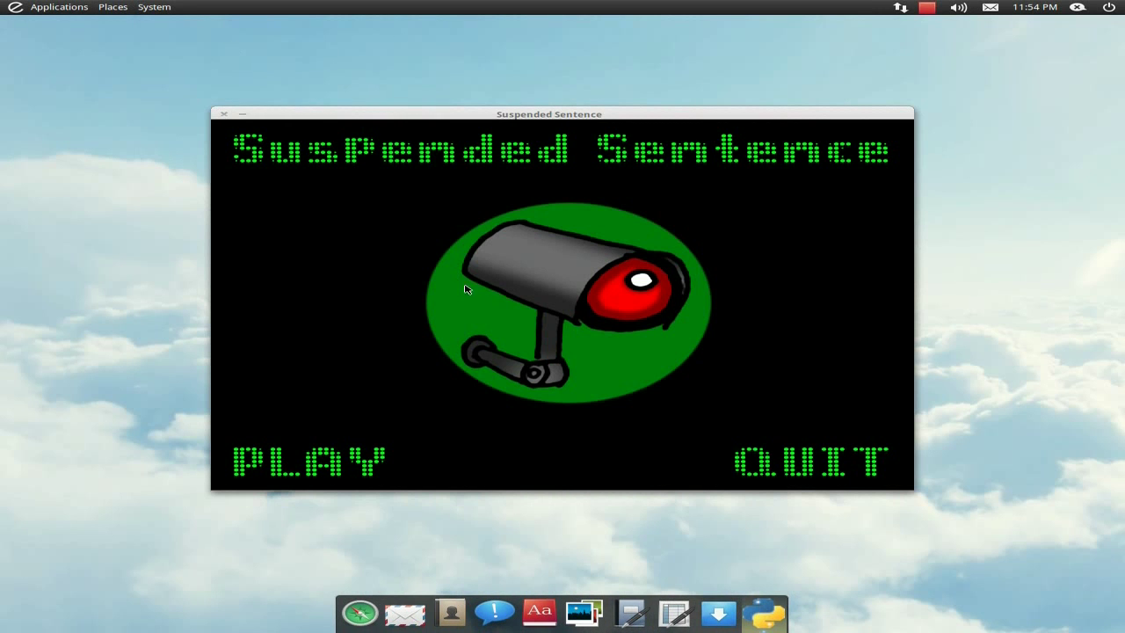
left_click(344, 472)
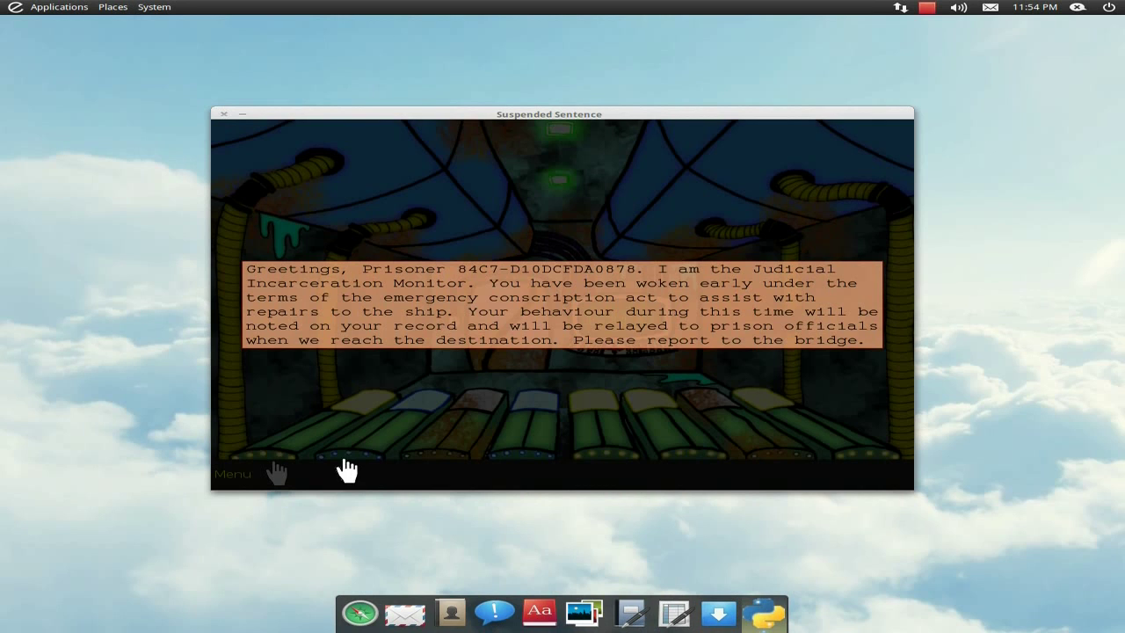
left_click(224, 116)
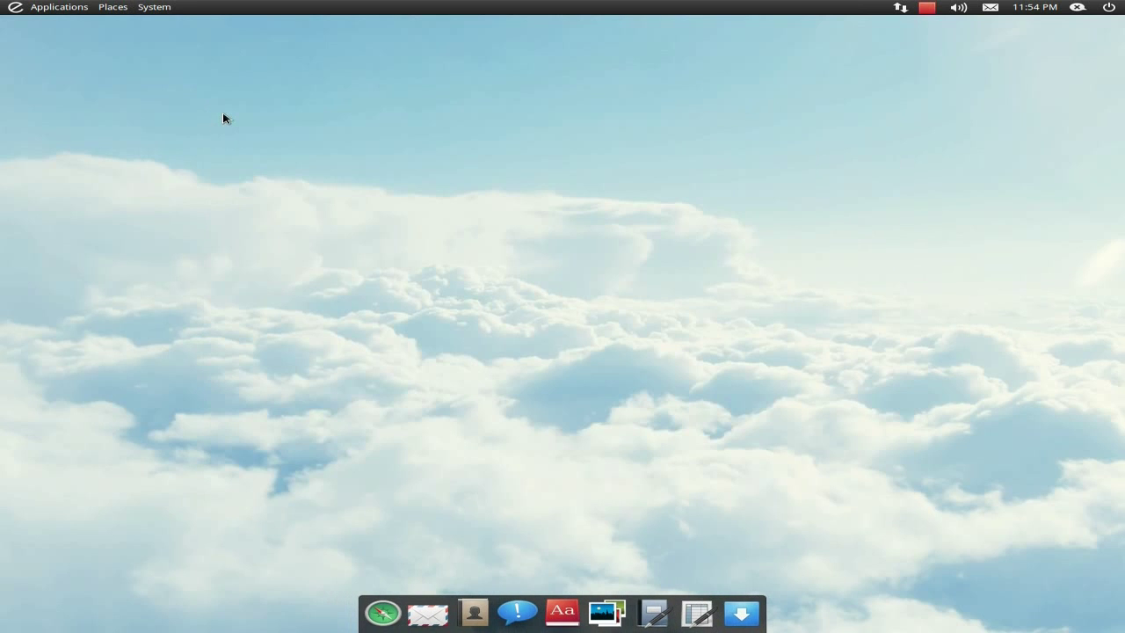